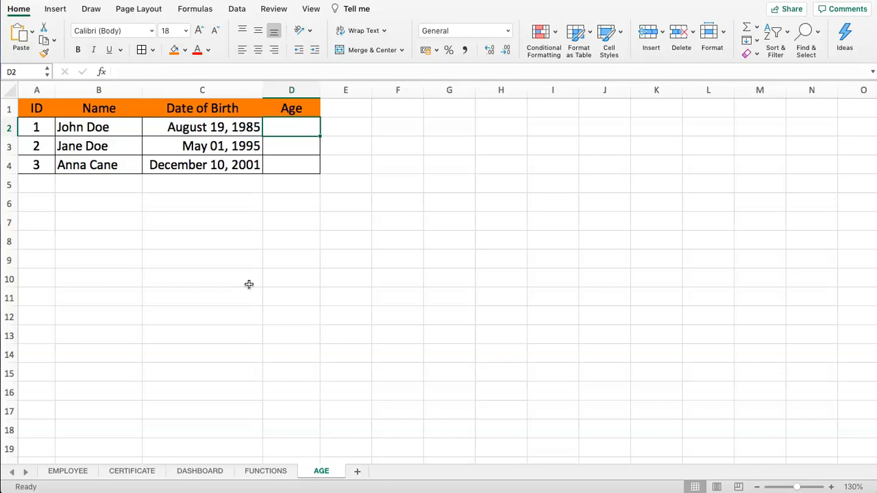
Examine the ID, Name and Date of Birth entries in the table, including the underlying date values.
{"action": "left_click_drag", "start_coordinate": [35, 110], "coordinate": [264, 160]}
{"action": "left_click", "coordinate": [247, 234]}
{"action": "left_click_drag", "start_coordinate": [43, 109], "coordinate": [256, 147]}
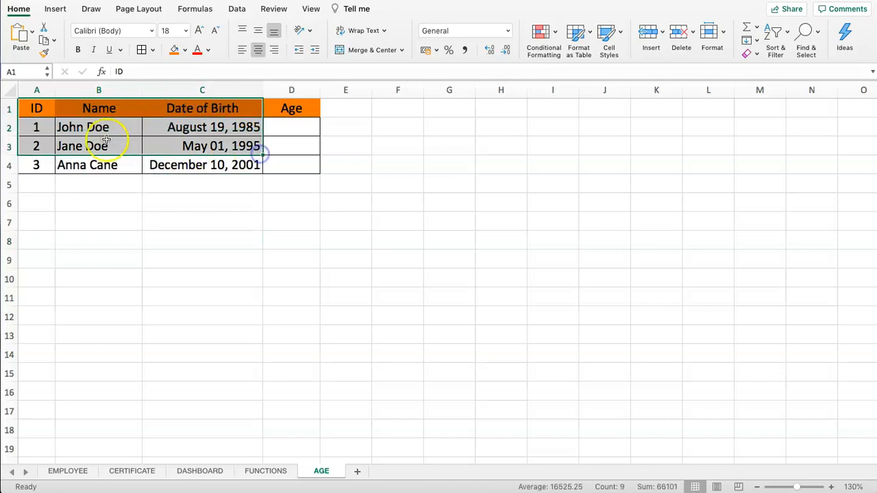
{"action": "left_click", "coordinate": [103, 144]}
{"action": "left_click_drag", "start_coordinate": [37, 126], "coordinate": [39, 166]}
{"action": "left_click_drag", "start_coordinate": [93, 127], "coordinate": [108, 166]}
{"action": "left_click", "coordinate": [184, 128]}
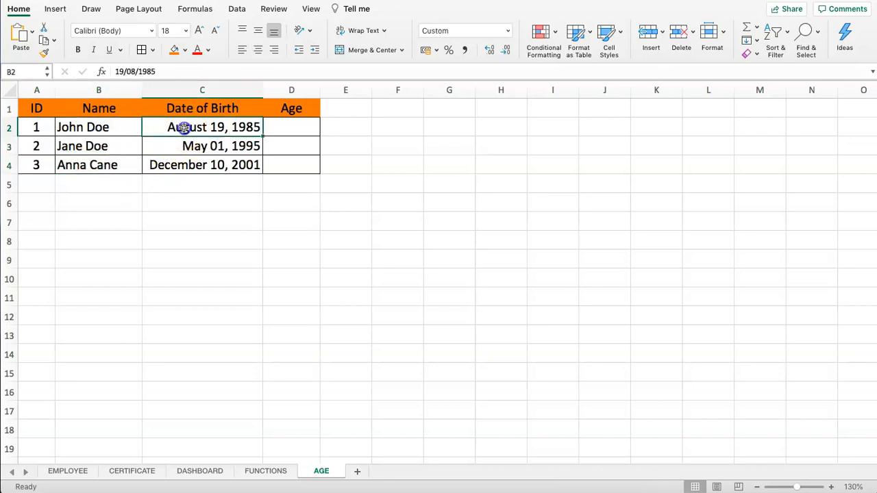
{"action": "left_click", "coordinate": [293, 132]}
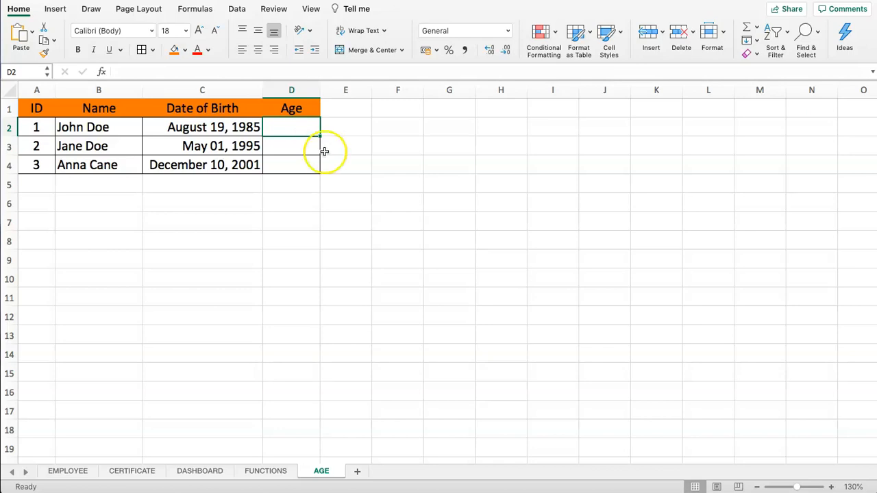
Enter today's date with =TODAY() in cell B6.
{"action": "scroll", "coordinate": [293, 128], "scroll_direction": "up", "scroll_amount": 2}
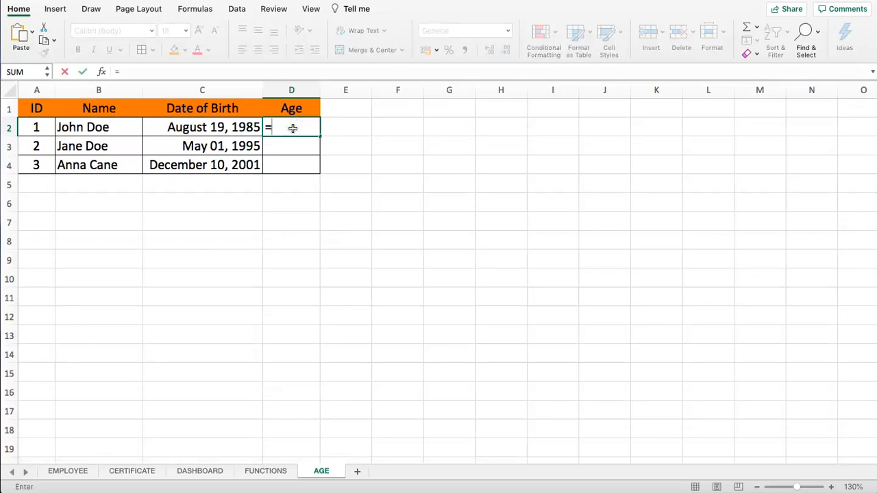
{"action": "key", "text": "Escape"}
{"action": "left_click", "coordinate": [345, 127]}
{"action": "left_click", "coordinate": [41, 203]}
{"action": "key", "text": "Right"}
{"action": "type", "text": "="}
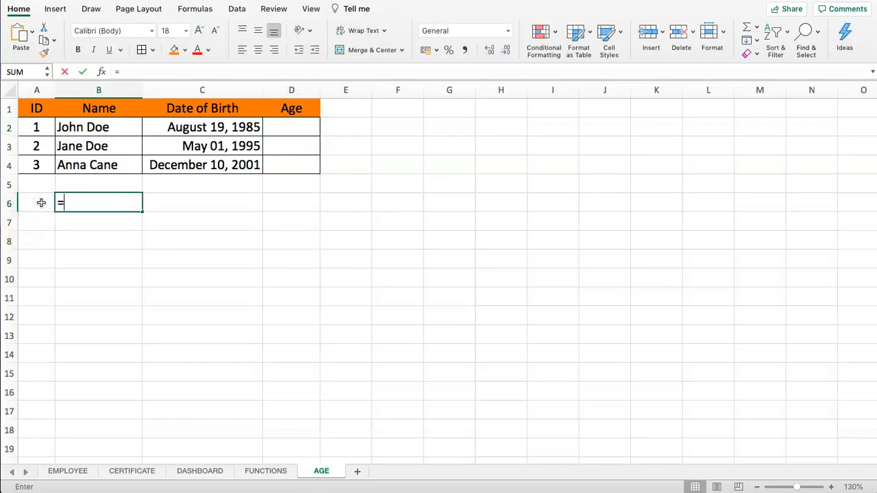
{"action": "type", "text": "TODAY()"}
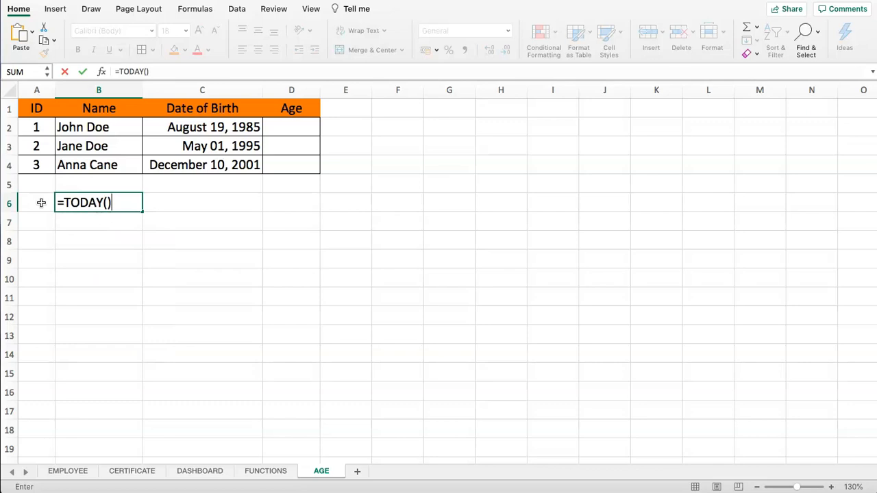
{"action": "key", "text": "Return"}
Enter a formula in C6 subtracting today's date in B6 from the date of birth in C2.
{"action": "left_click", "coordinate": [74, 201]}
{"action": "left_click", "coordinate": [221, 126]}
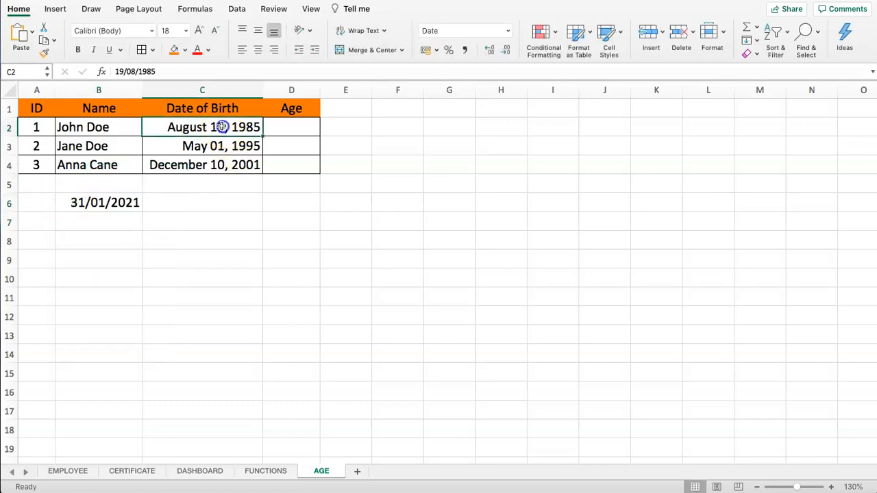
{"action": "left_click", "coordinate": [198, 202]}
{"action": "type", "text": "="}
{"action": "left_click", "coordinate": [186, 128]}
{"action": "type", "text": "-"}
{"action": "left_click", "coordinate": [78, 202]}
{"action": "key", "text": "Return"}
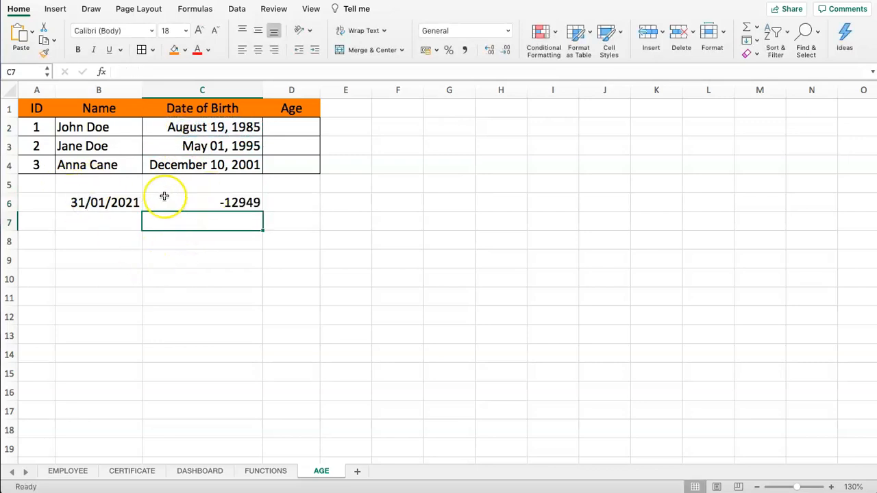
Replace C6's formula with today's date in B6 minus the date of birth in C2.
{"action": "left_click", "coordinate": [230, 202]}
{"action": "type", "text": "="}
{"action": "left_click", "coordinate": [108, 201]}
{"action": "type", "text": "-"}
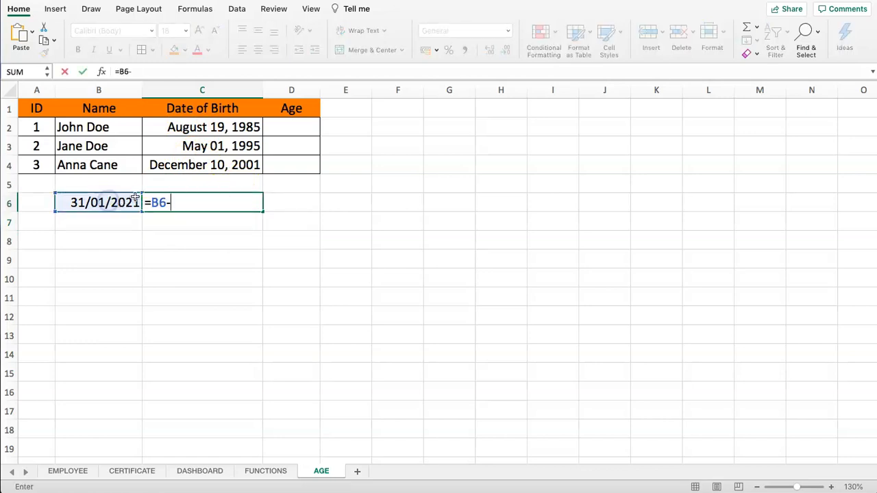
{"action": "left_click", "coordinate": [190, 124]}
{"action": "key", "text": "Return"}
{"action": "left_click", "coordinate": [206, 206]}
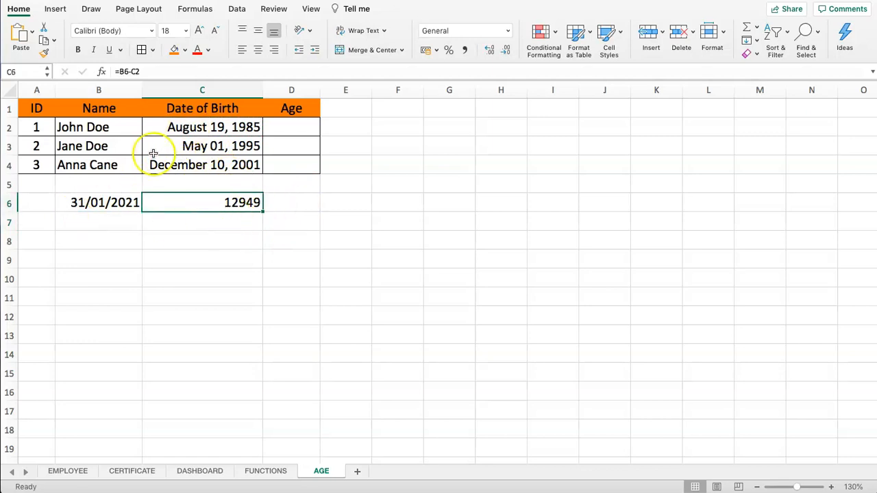
In C7, divide the day count in C6 by 365 to get the age in years.
{"action": "left_click", "coordinate": [233, 221]}
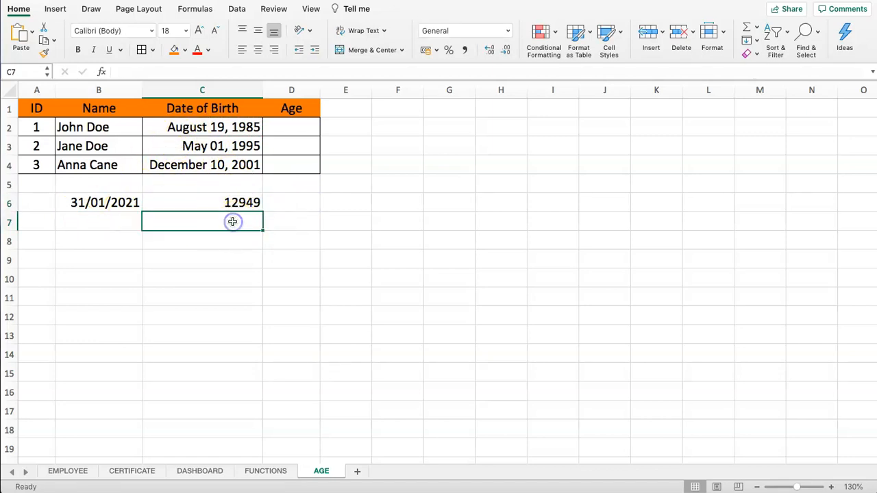
{"action": "type", "text": "="}
{"action": "key", "text": "Up"}
{"action": "type", "text": "/"}
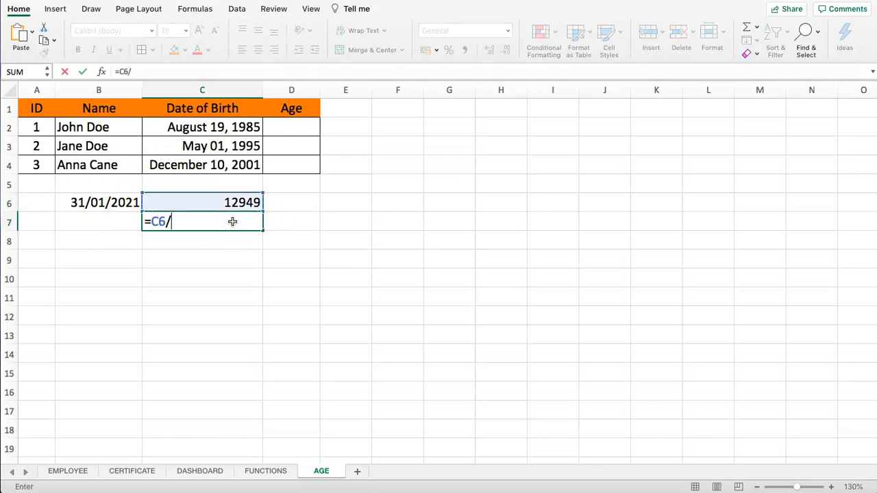
{"action": "type", "text": "365"}
{"action": "key", "text": "Return"}
{"action": "left_click", "coordinate": [140, 274]}
{"action": "left_click", "coordinate": [195, 218]}
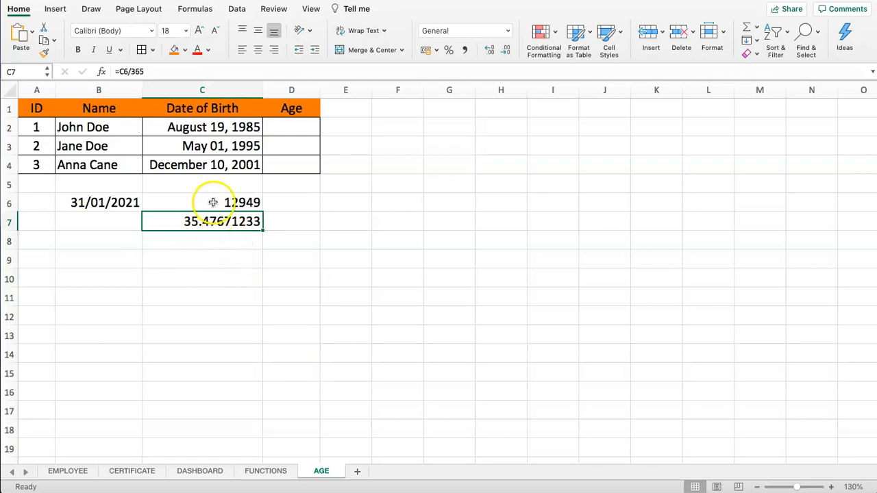
{"action": "left_click_drag", "start_coordinate": [212, 201], "coordinate": [215, 224]}
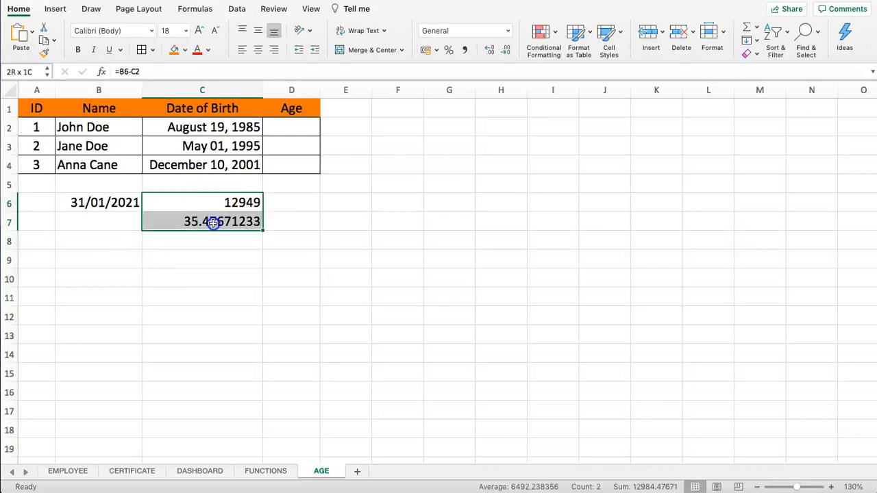
Begin a DATEDIF formula in D2 and open the DATEDIF function help article.
{"action": "left_click", "coordinate": [299, 129]}
{"action": "type", "text": "="}
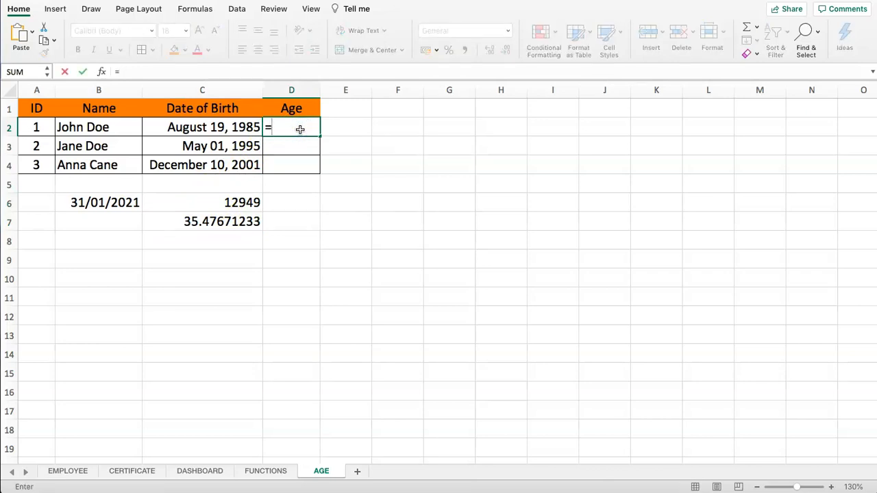
{"action": "type", "text": "DA"}
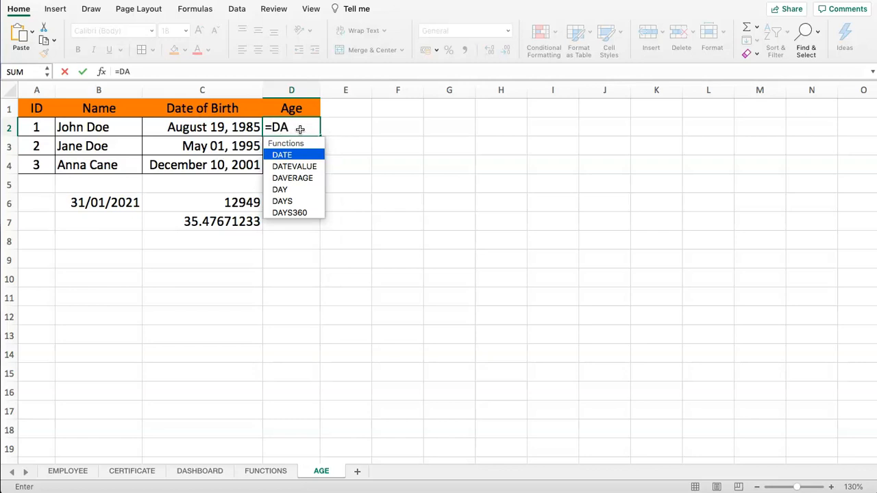
{"action": "type", "text": "TED"}
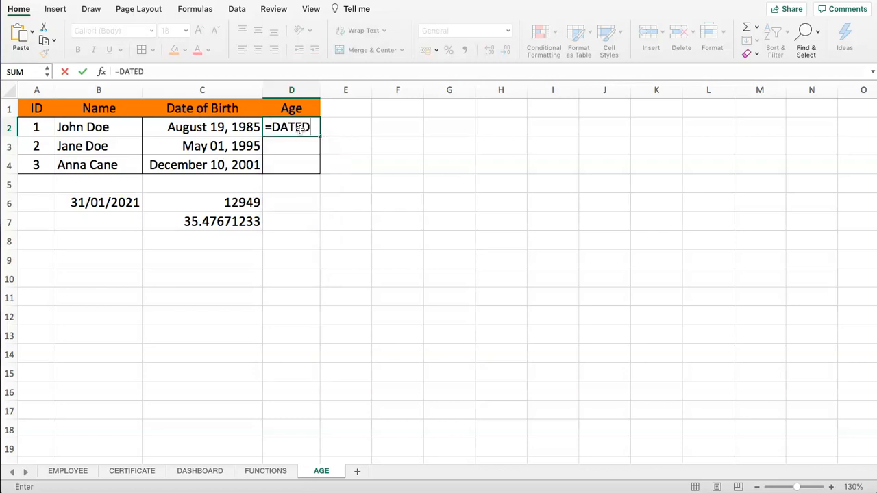
{"action": "type", "text": "IF("}
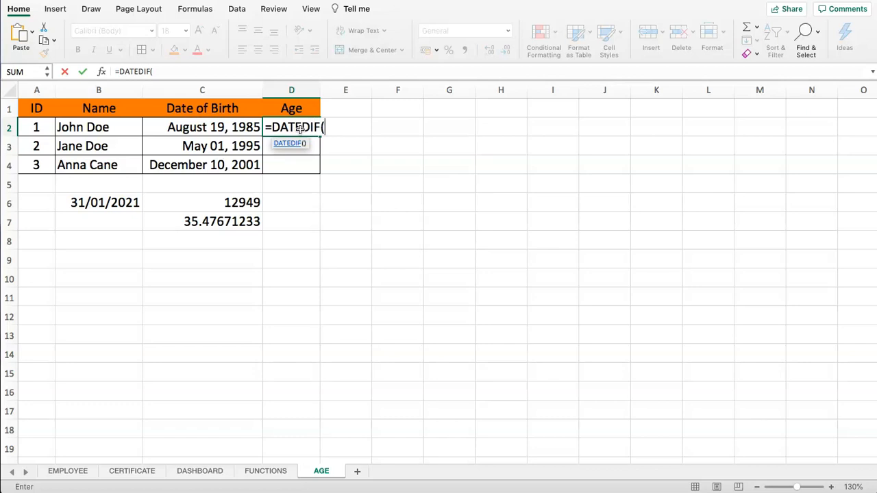
{"action": "left_click", "coordinate": [164, 72]}
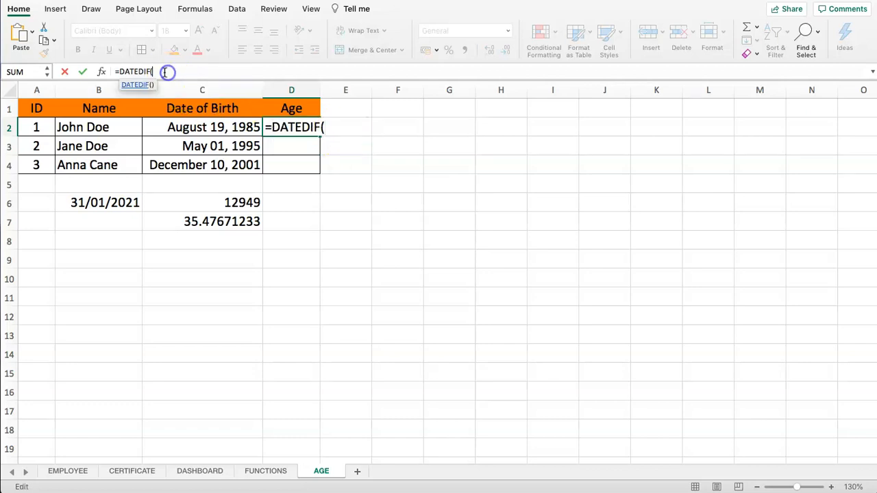
{"action": "left_click", "coordinate": [133, 85]}
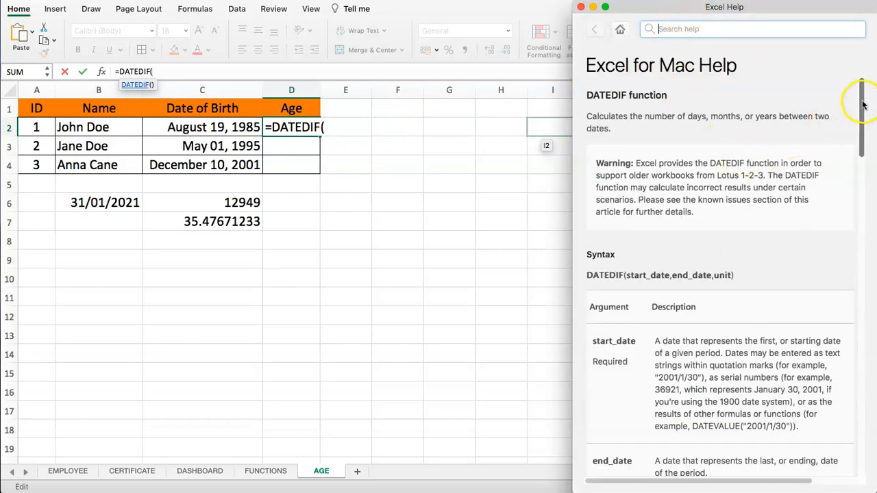
Read the DATEDIF help's argument descriptions and unit codes.
{"action": "left_click_drag", "start_coordinate": [864, 103], "coordinate": [863, 147]}
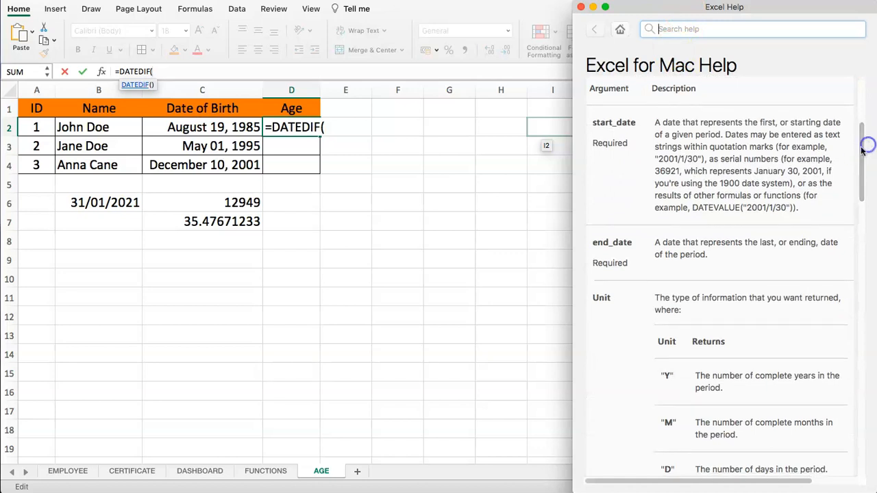
{"action": "left_click_drag", "start_coordinate": [594, 124], "coordinate": [628, 122]}
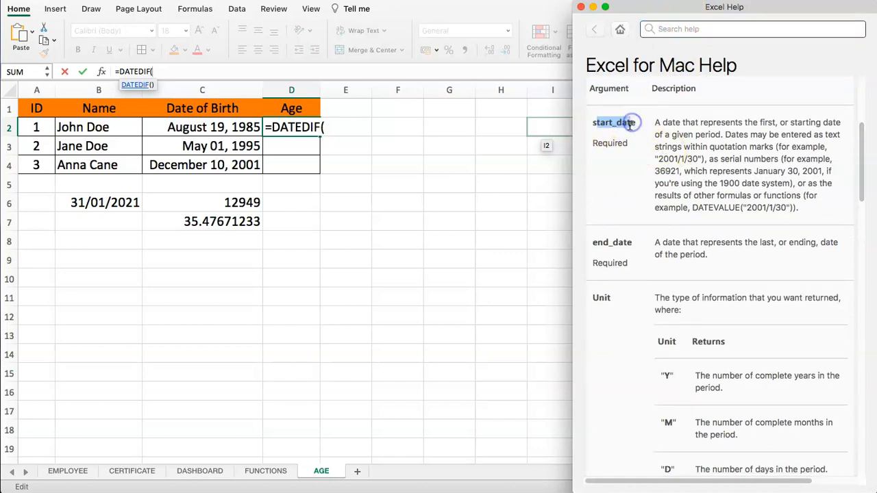
{"action": "left_click_drag", "start_coordinate": [593, 243], "coordinate": [630, 242]}
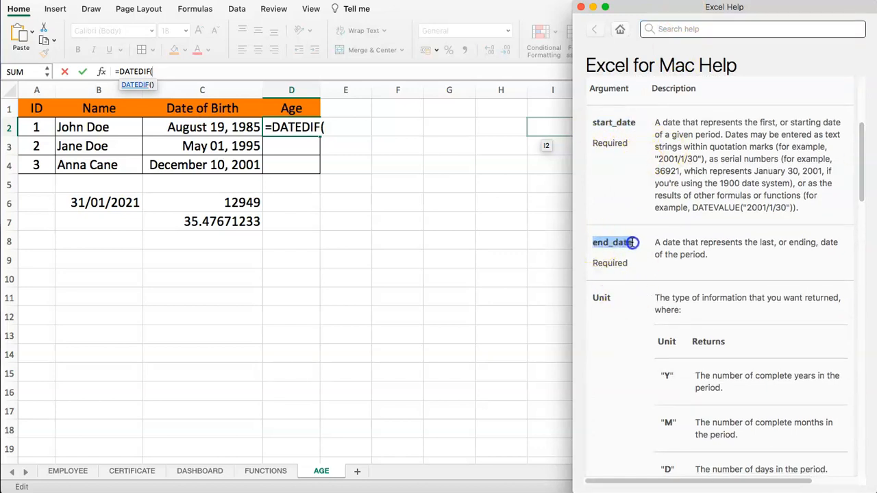
{"action": "left_click_drag", "start_coordinate": [594, 298], "coordinate": [612, 298]}
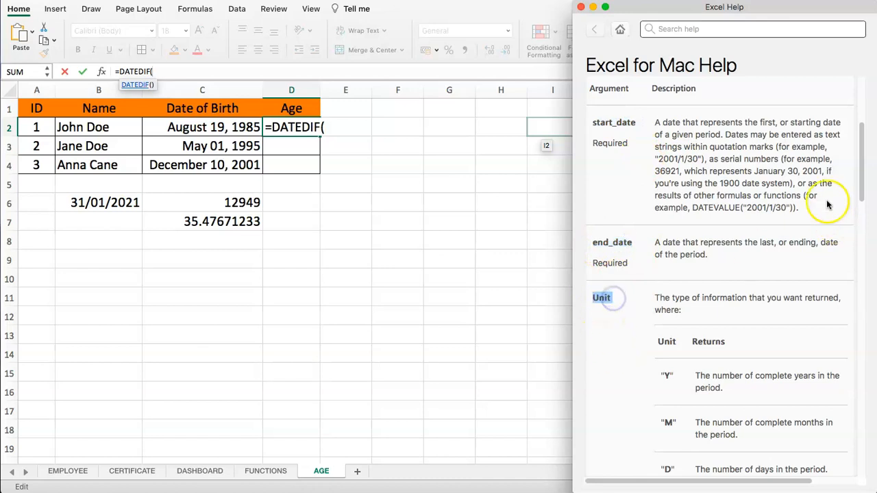
{"action": "left_click_drag", "start_coordinate": [861, 137], "coordinate": [854, 196]}
{"action": "double_click", "coordinate": [665, 168]}
{"action": "left_click", "coordinate": [669, 216]}
{"action": "left_click", "coordinate": [666, 261]}
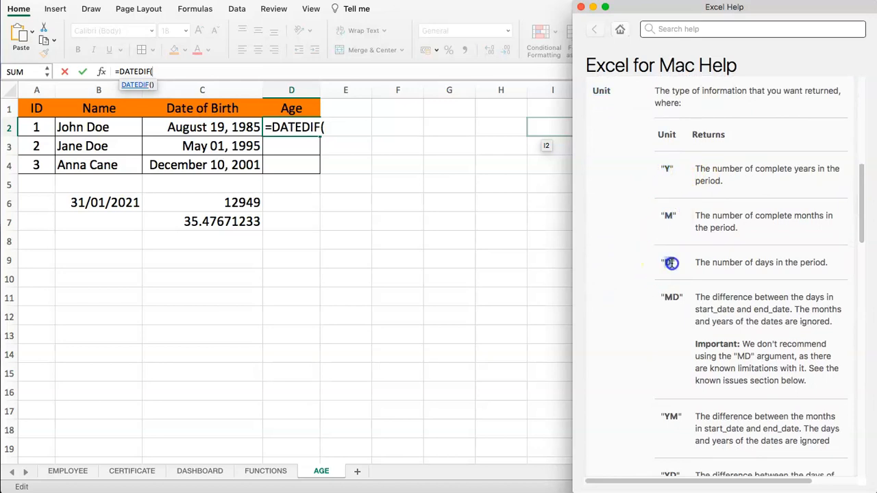
{"action": "left_click_drag", "start_coordinate": [705, 262], "coordinate": [799, 263]}
{"action": "scroll", "coordinate": [850, 223], "scroll_direction": "down", "scroll_amount": 1}
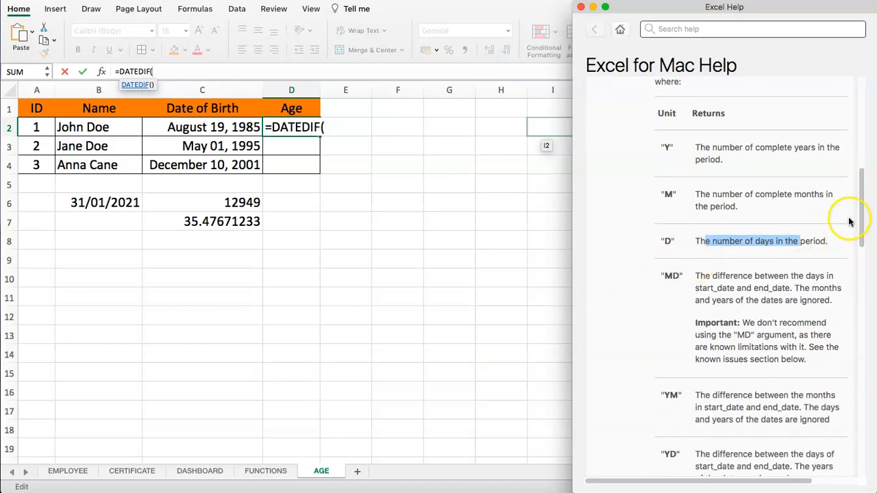
{"action": "scroll", "coordinate": [849, 223], "scroll_direction": "down", "scroll_amount": 5}
{"action": "double_click", "coordinate": [672, 162]}
{"action": "double_click", "coordinate": [670, 281]}
{"action": "triple_click", "coordinate": [670, 340]}
{"action": "left_click_drag", "start_coordinate": [863, 233], "coordinate": [863, 245]}
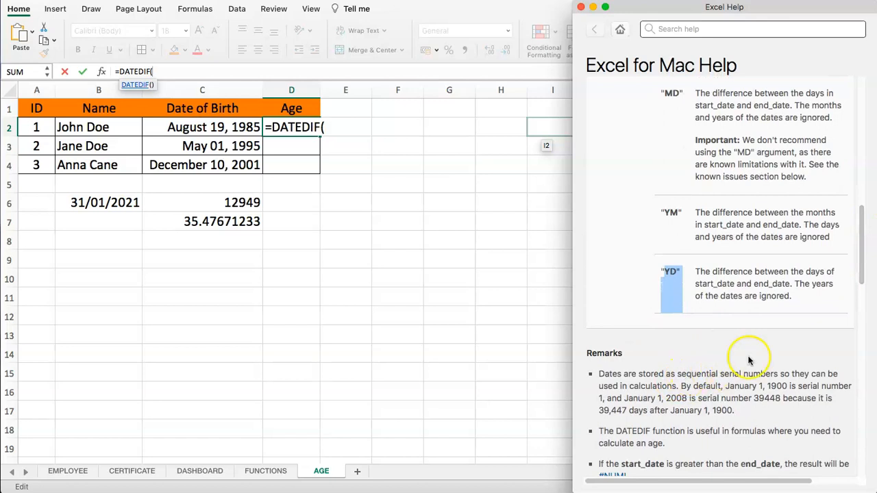
{"action": "left_click_drag", "start_coordinate": [856, 232], "coordinate": [836, 89]}
{"action": "left_click_drag", "start_coordinate": [636, 165], "coordinate": [693, 212]}
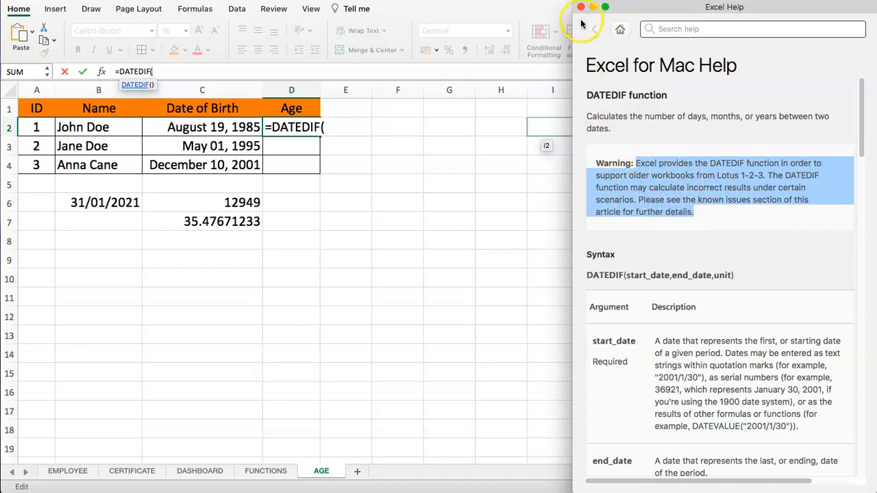
Copy the DATEDIF syntax line from help, close it, and paste the syntax into cell B9.
{"action": "left_click_drag", "start_coordinate": [734, 276], "coordinate": [588, 276]}
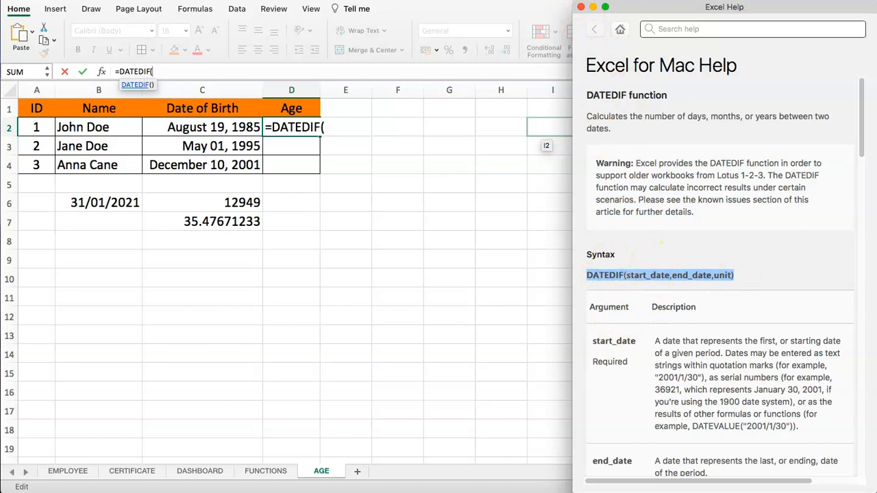
{"action": "left_click", "coordinate": [581, 7]}
{"action": "left_click", "coordinate": [94, 258]}
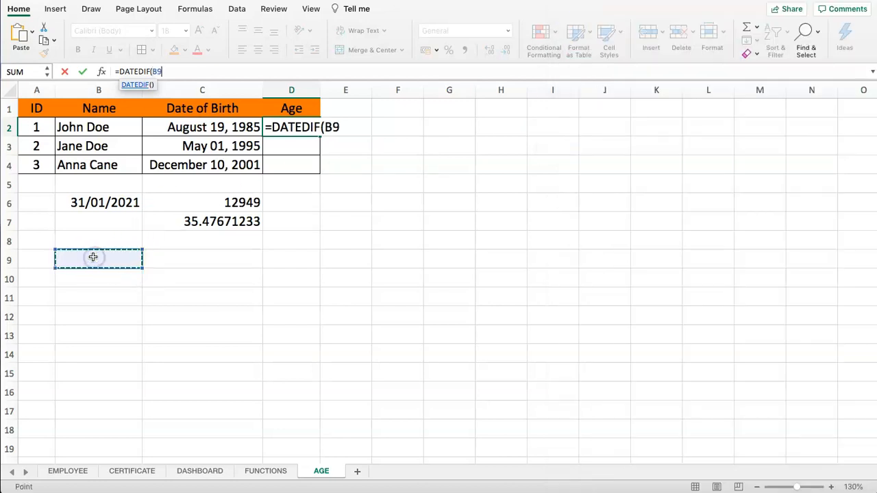
{"action": "key", "text": "Escape"}
{"action": "left_click", "coordinate": [84, 258]}
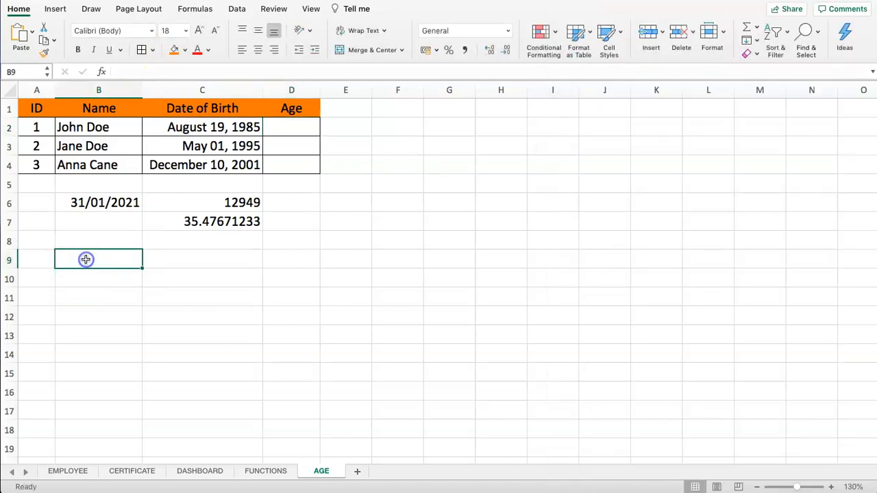
{"action": "key", "text": "ctrl+v"}
{"action": "left_click", "coordinate": [131, 300]}
{"action": "left_click_drag", "start_coordinate": [93, 262], "coordinate": [232, 260]}
{"action": "left_click_drag", "start_coordinate": [368, 253], "coordinate": [376, 248]}
In D2, enter =DATEDIF(C2,TODAY(),"D") to get the age in days.
{"action": "left_click", "coordinate": [299, 128]}
{"action": "type", "text": "=DATED"}
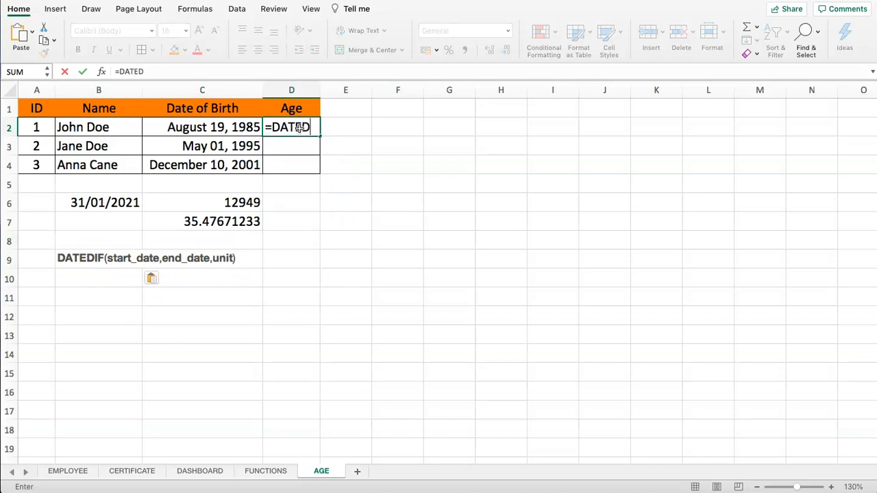
{"action": "type", "text": "IF("}
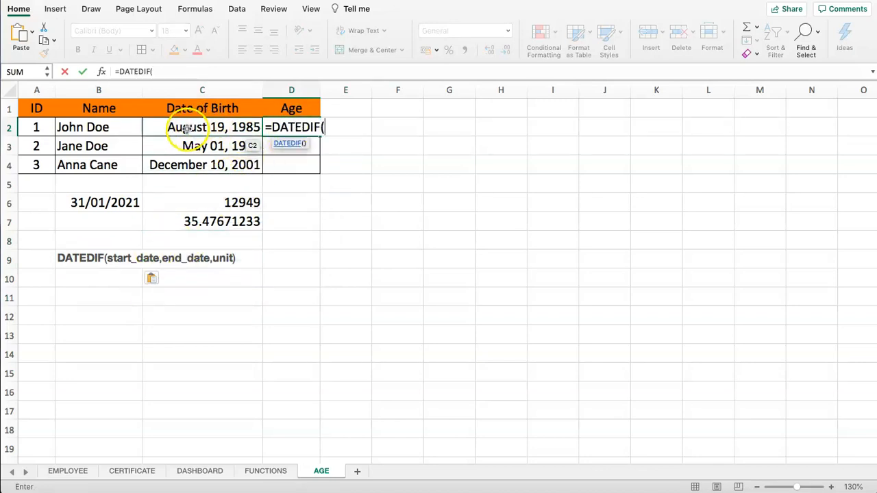
{"action": "left_click", "coordinate": [210, 126]}
{"action": "type", "text": ","}
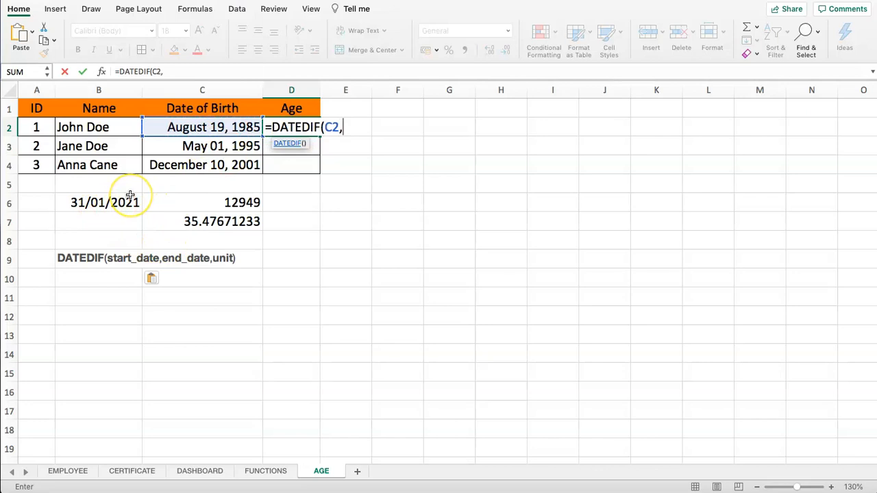
{"action": "type", "text": "TOD"}
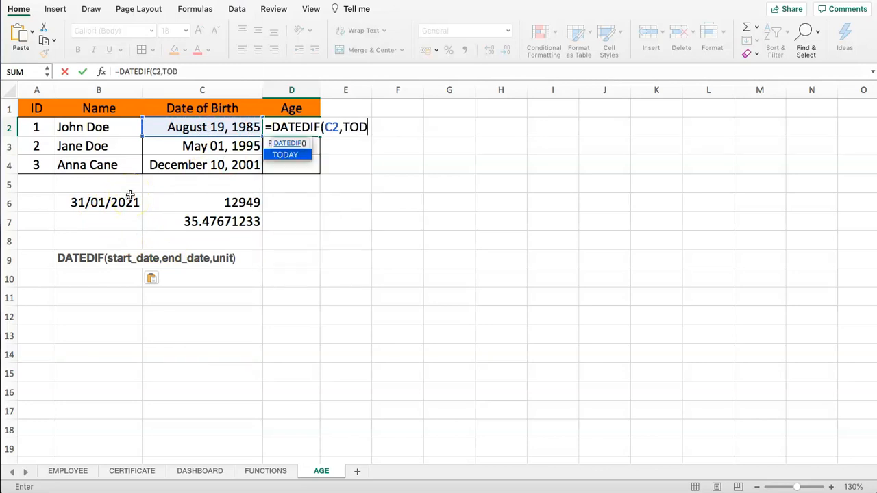
{"action": "type", "text": "AY(),\"D"}
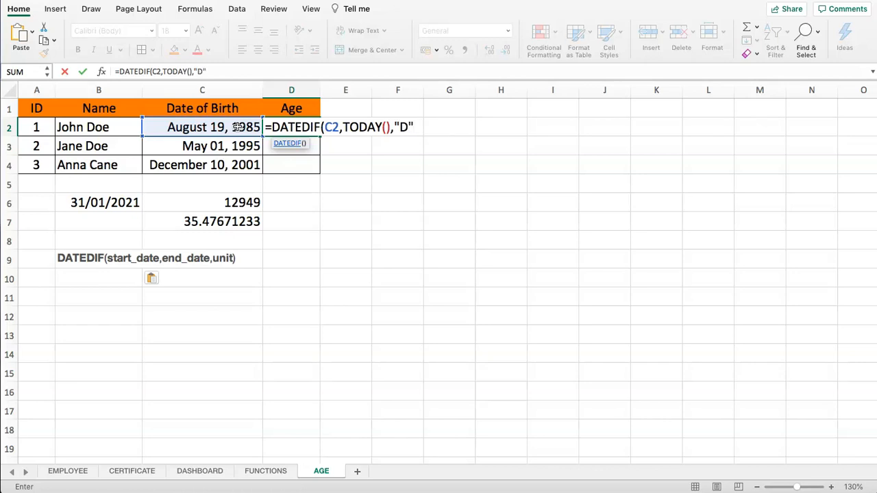
{"action": "type", "text": ")"}
{"action": "key", "text": "Return"}
In E2, enter =DATEDIF(C2,TODAY(),"M") to get the age in months.
{"action": "left_click", "coordinate": [292, 127]}
{"action": "left_click", "coordinate": [244, 200]}
{"action": "left_click", "coordinate": [301, 125]}
{"action": "type", "text": "="}
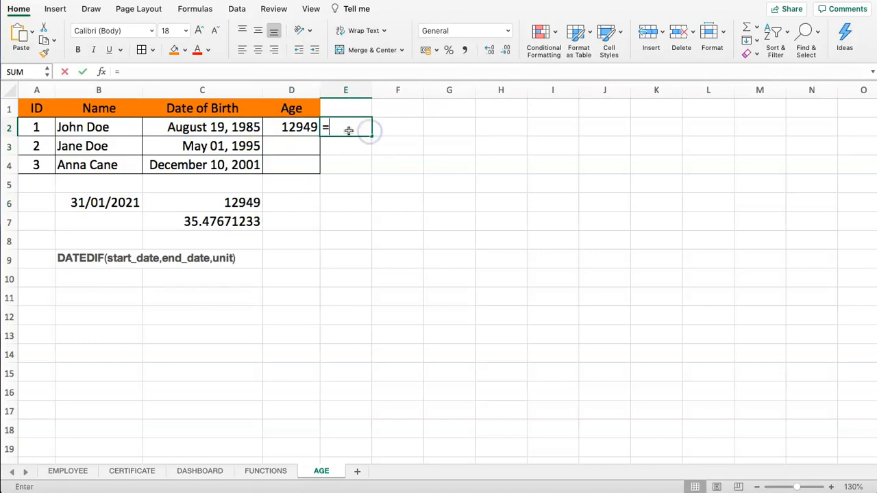
{"action": "type", "text": "DATEDIF("}
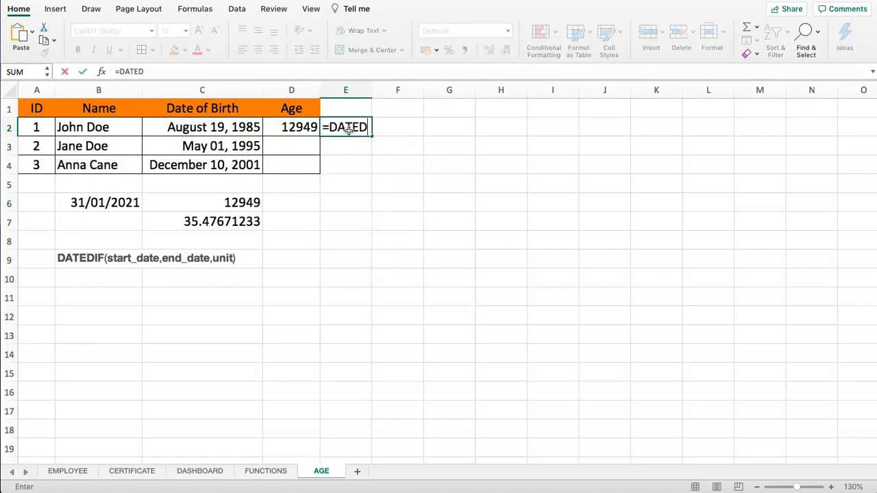
{"action": "left_click", "coordinate": [216, 129]}
{"action": "type", "text": ","}
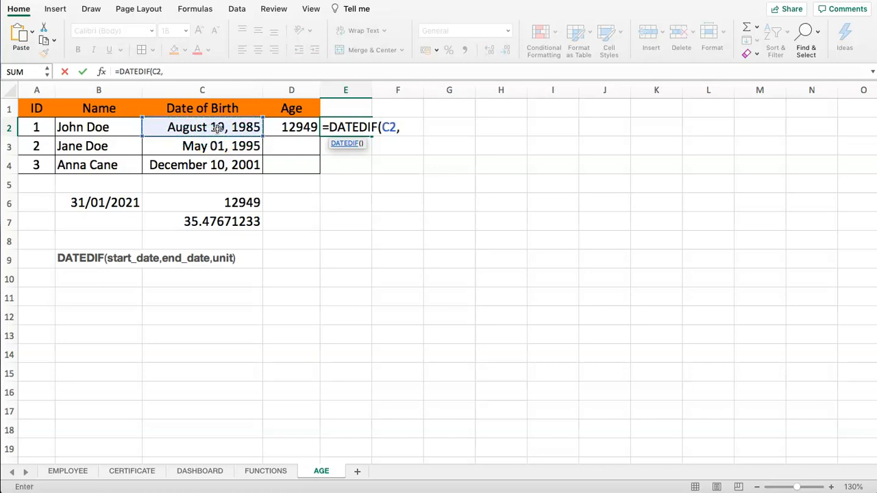
{"action": "type", "text": "TODAY(),"}
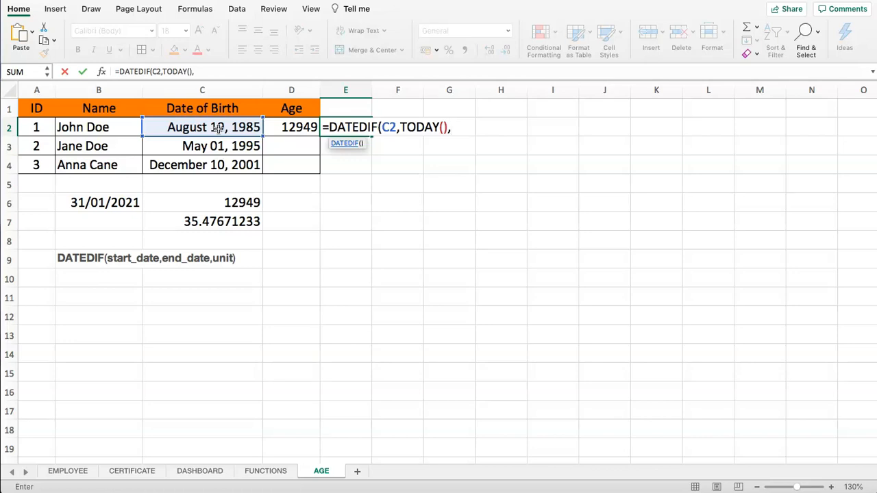
{"action": "type", "text": "\"M\")"}
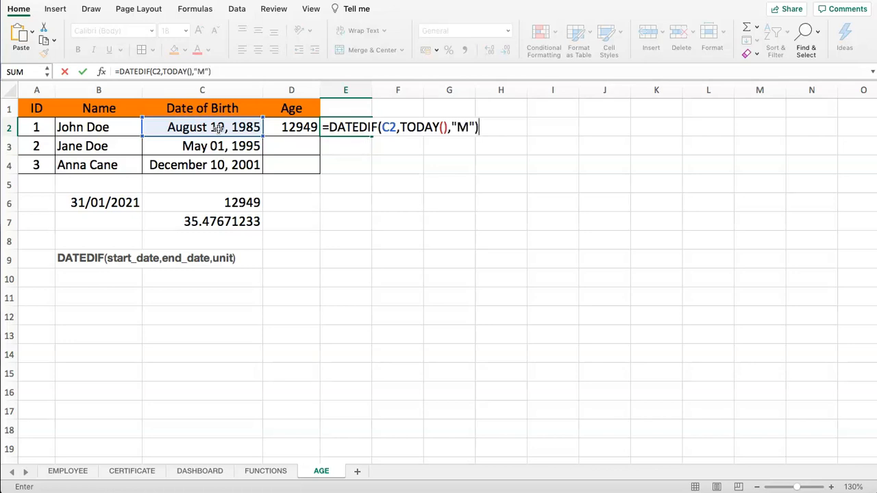
{"action": "key", "text": "Return"}
{"action": "left_click", "coordinate": [359, 126]}
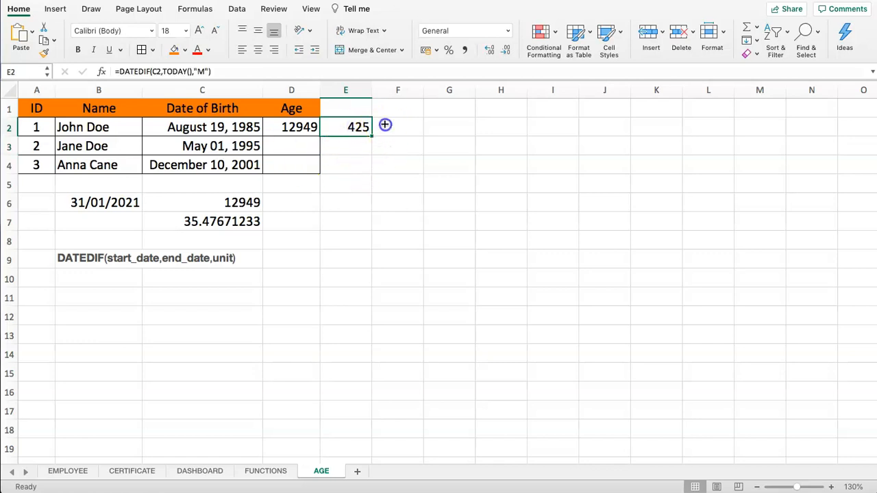
In F2, enter =DATEDIF(C2,TODAY(),"Y") to get the age in whole years.
{"action": "left_click", "coordinate": [386, 124]}
{"action": "type", "text": "="}
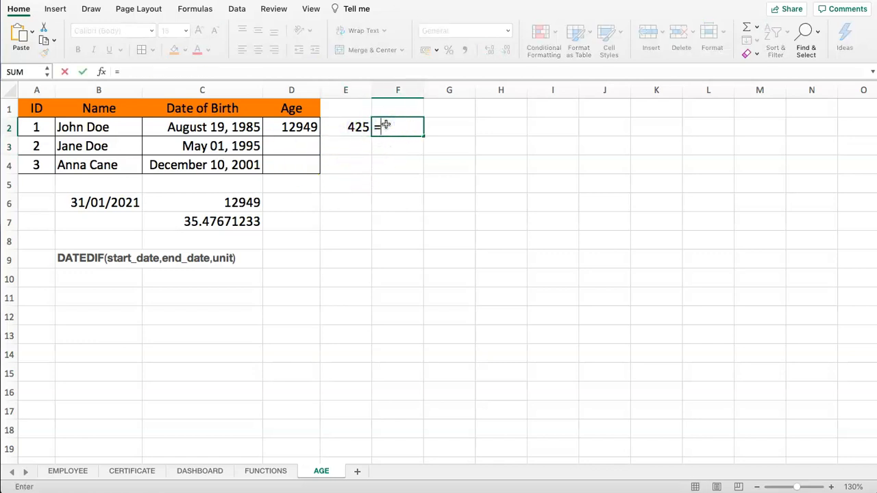
{"action": "type", "text": "DATEDIF"}
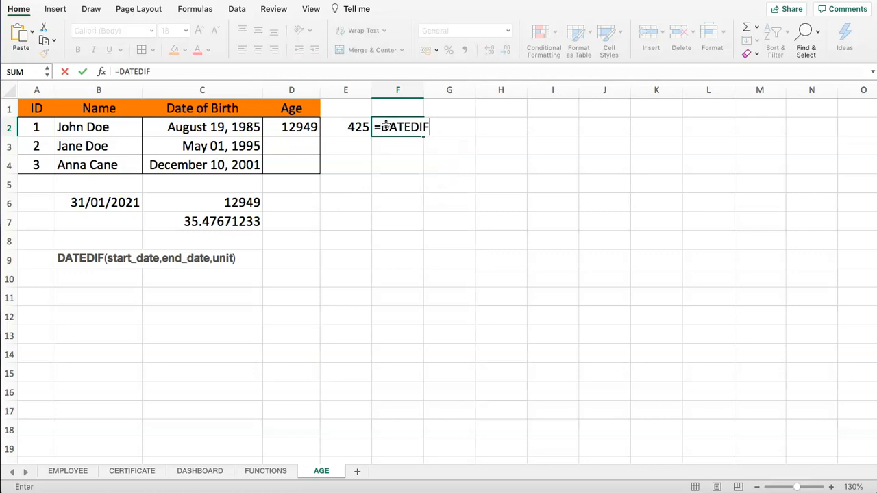
{"action": "type", "text": "("}
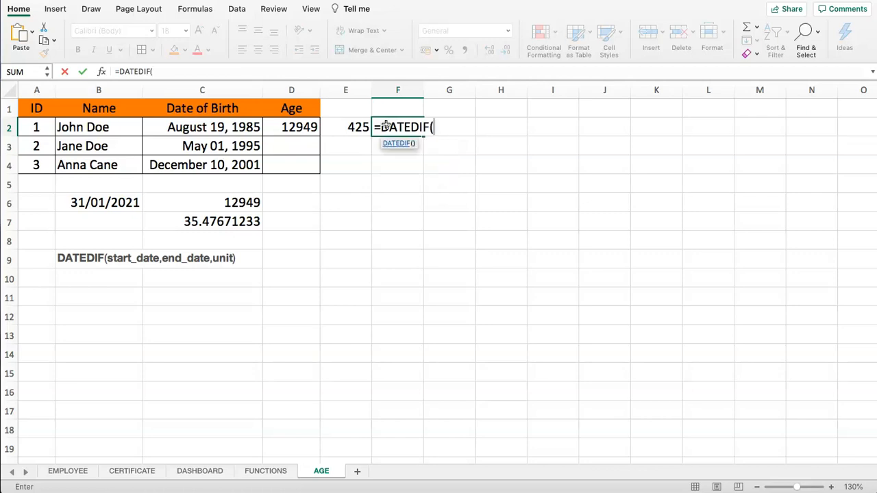
{"action": "left_click", "coordinate": [214, 128]}
{"action": "type", "text": ",TOD"}
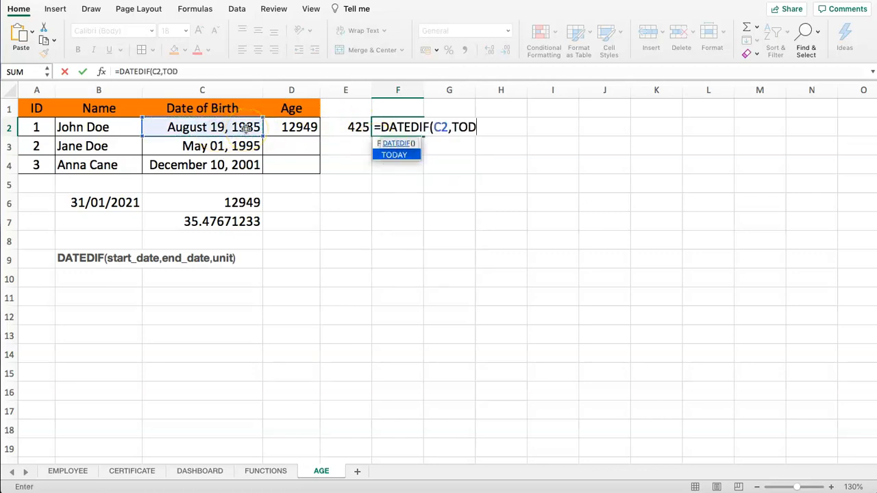
{"action": "type", "text": "AY(),"}
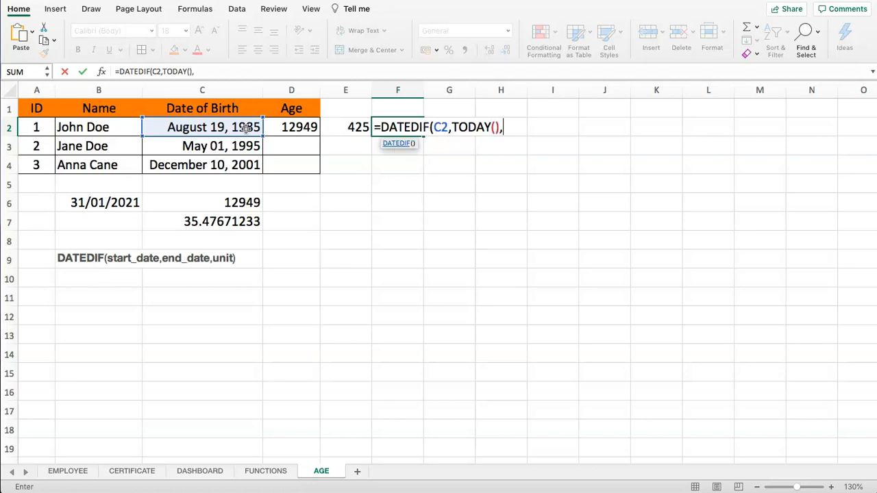
{"action": "type", "text": "\"Y\")"}
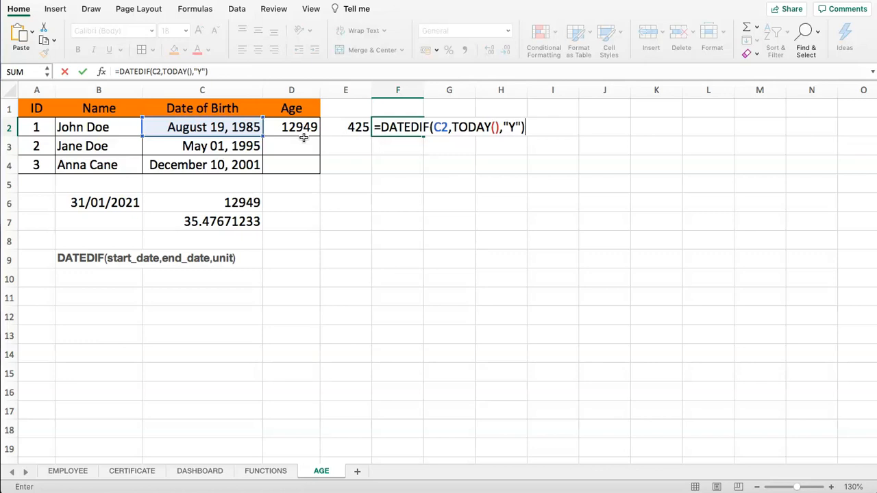
{"action": "key", "text": "Return"}
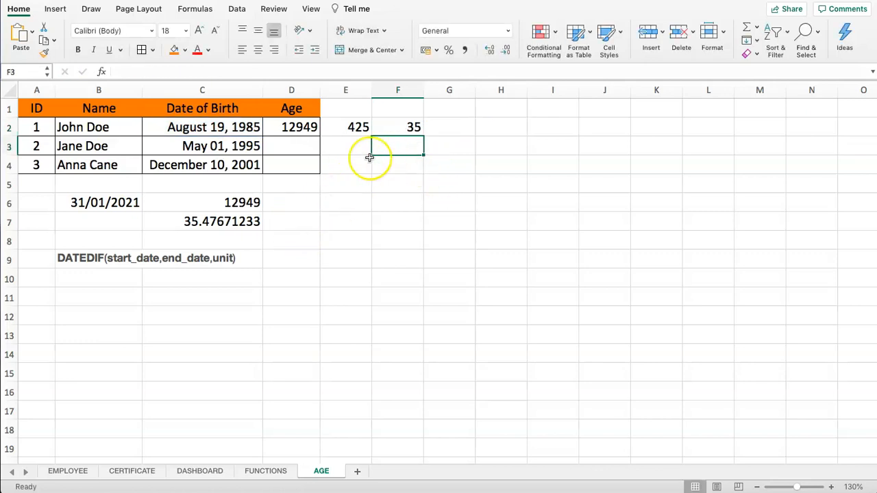
Fill the years formula from F2 down to F4 for the other two people.
{"action": "left_click_drag", "start_coordinate": [302, 127], "coordinate": [406, 131]}
{"action": "left_click", "coordinate": [387, 177]}
{"action": "left_click", "coordinate": [398, 133]}
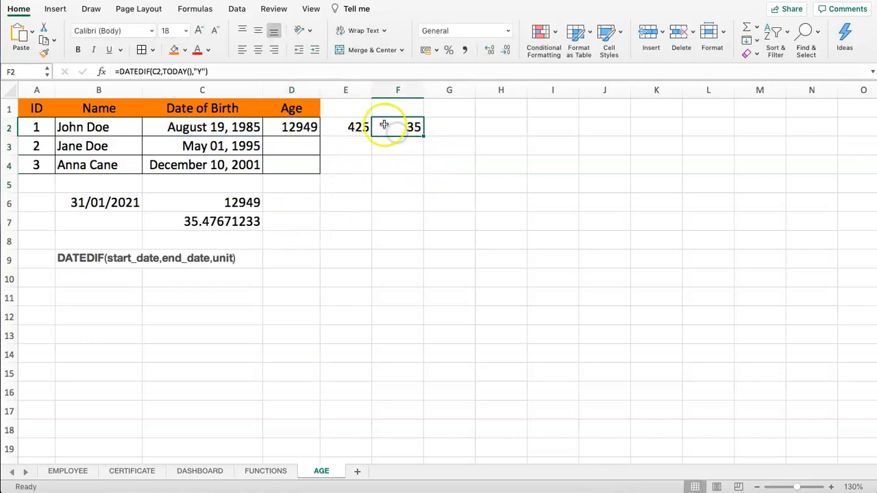
{"action": "left_click", "coordinate": [212, 129]}
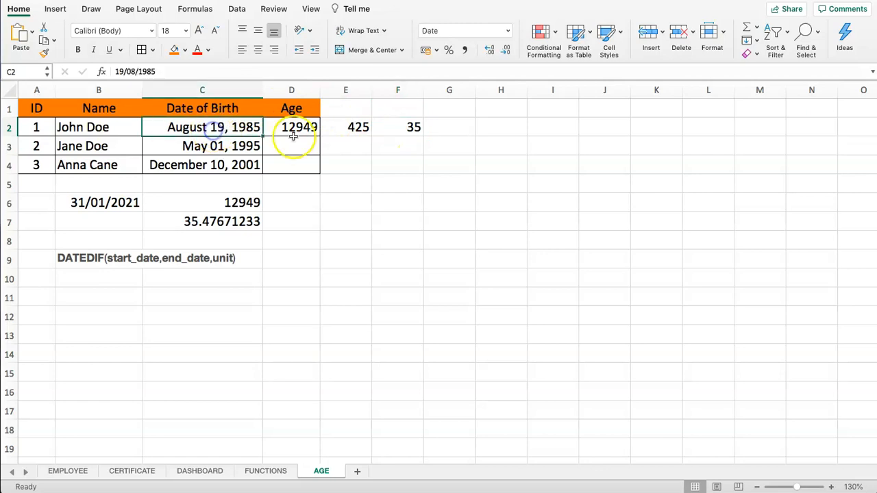
{"action": "left_click", "coordinate": [296, 131]}
{"action": "left_click", "coordinate": [413, 131]}
{"action": "left_click_drag", "start_coordinate": [424, 137], "coordinate": [425, 175]}
{"action": "left_click", "coordinate": [343, 206]}
{"action": "left_click_drag", "start_coordinate": [95, 150], "coordinate": [208, 146]}
{"action": "left_click", "coordinate": [400, 147]}
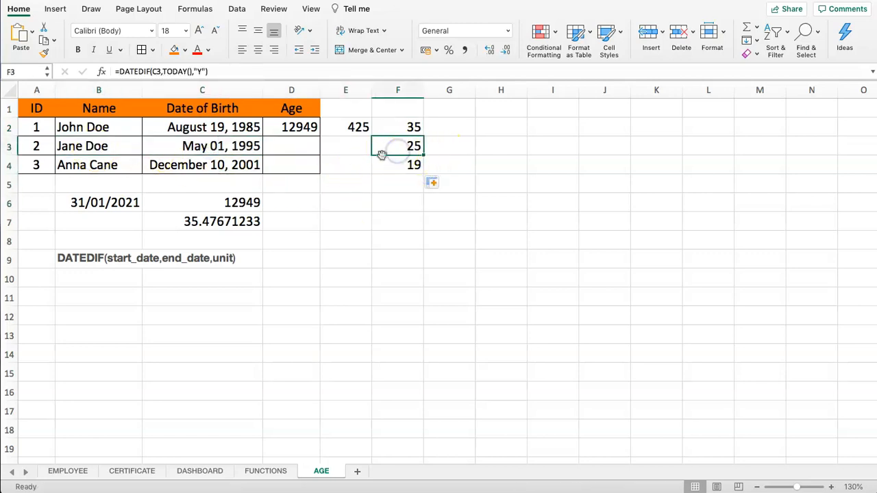
{"action": "left_click", "coordinate": [100, 166]}
{"action": "left_click", "coordinate": [399, 165]}
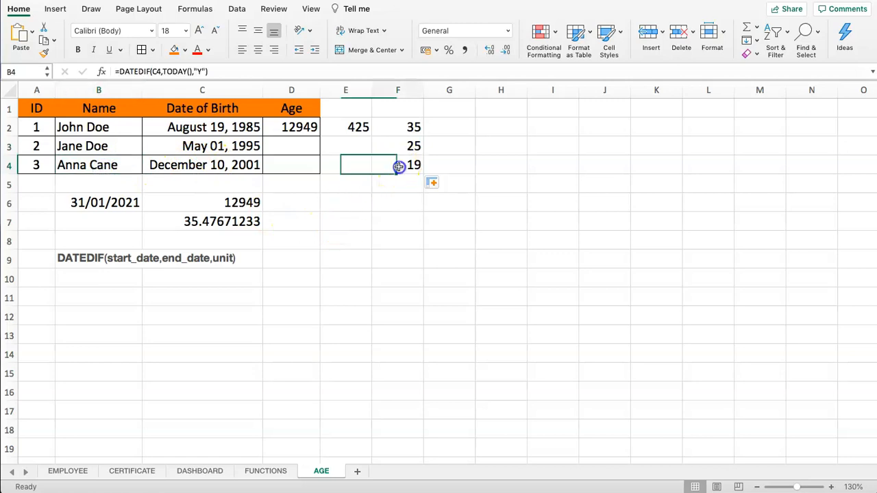